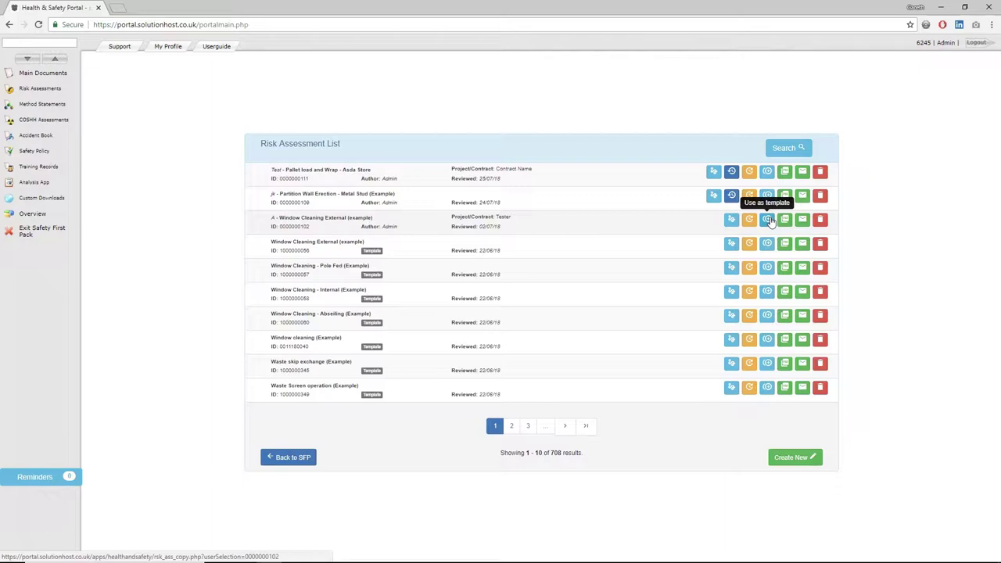
# Review the Window Cleaning - Internal (Example) template, entering Start Date ryjj, Expected job duration nghnj, Client contact fghjgdhf and test fjdghf.
pyautogui.click(751, 294)
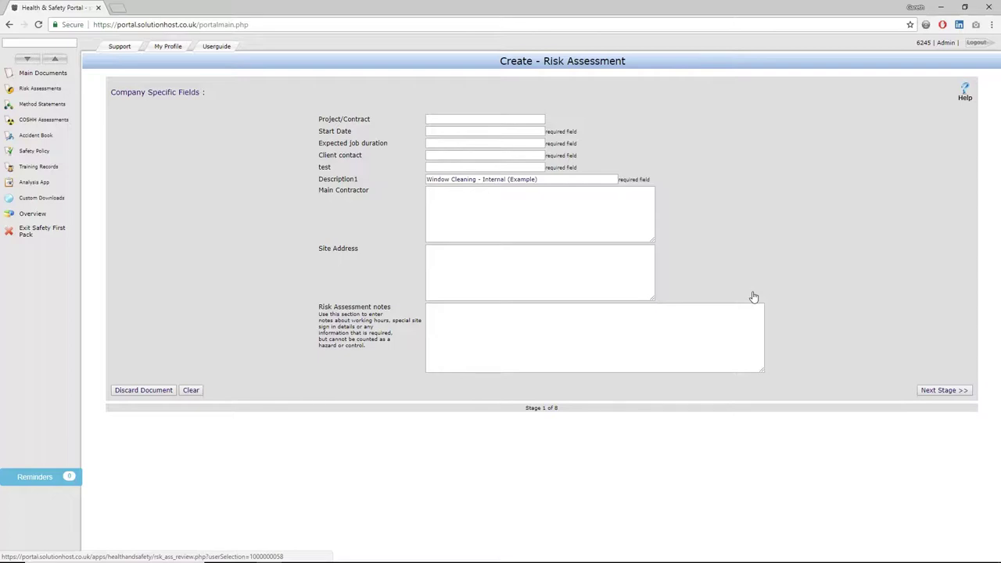
pyautogui.click(945, 391)
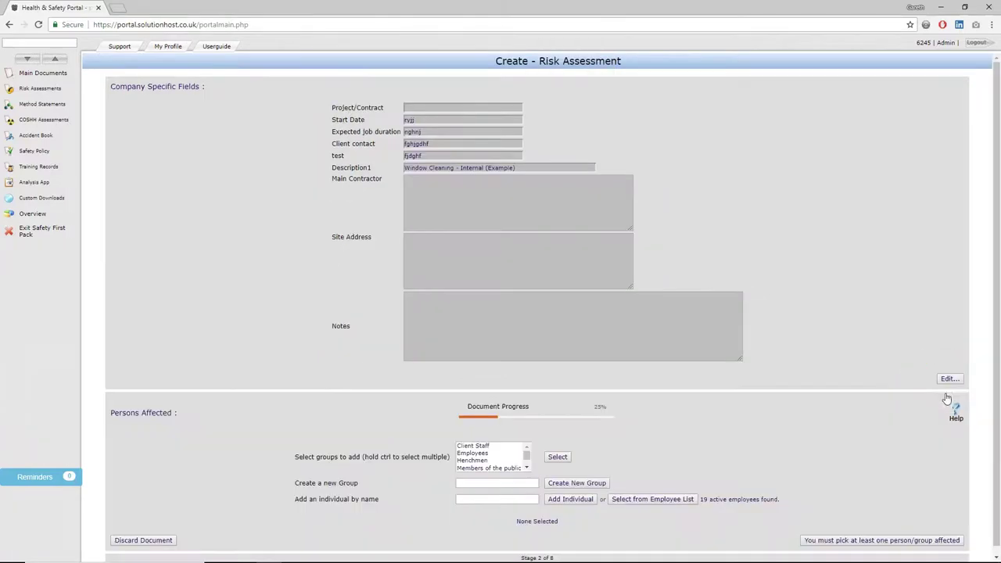
# Add the Employees group and an individual from the employee list to the persons affected, and continue to the hazards stage.
pyautogui.scroll(-1, 312, 311)
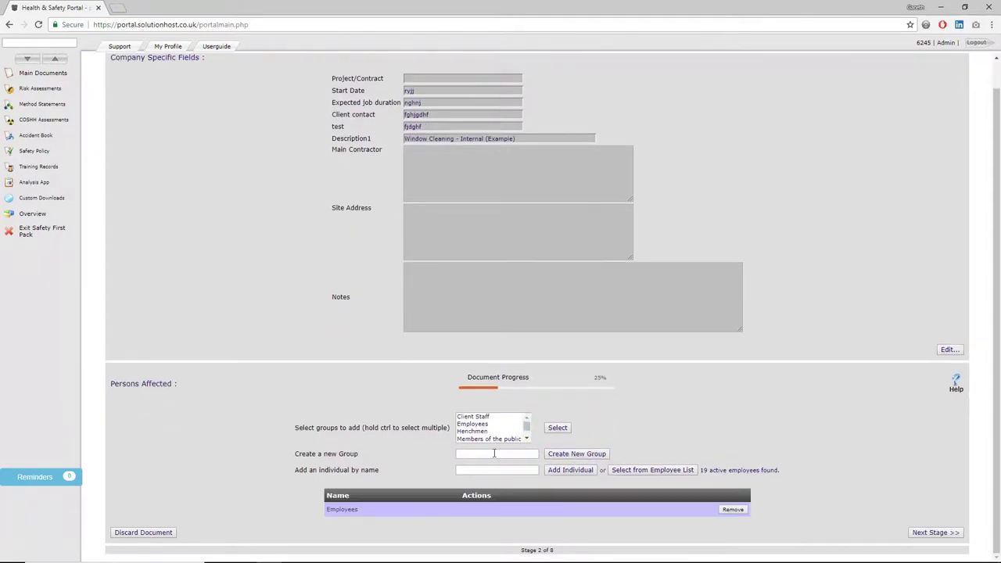
pyautogui.click(640, 472)
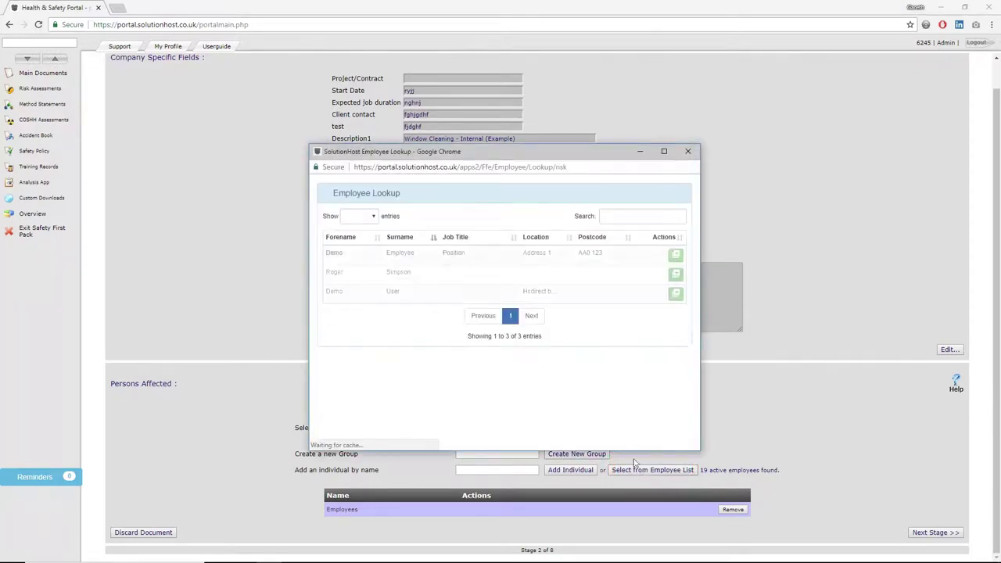
pyautogui.click(675, 274)
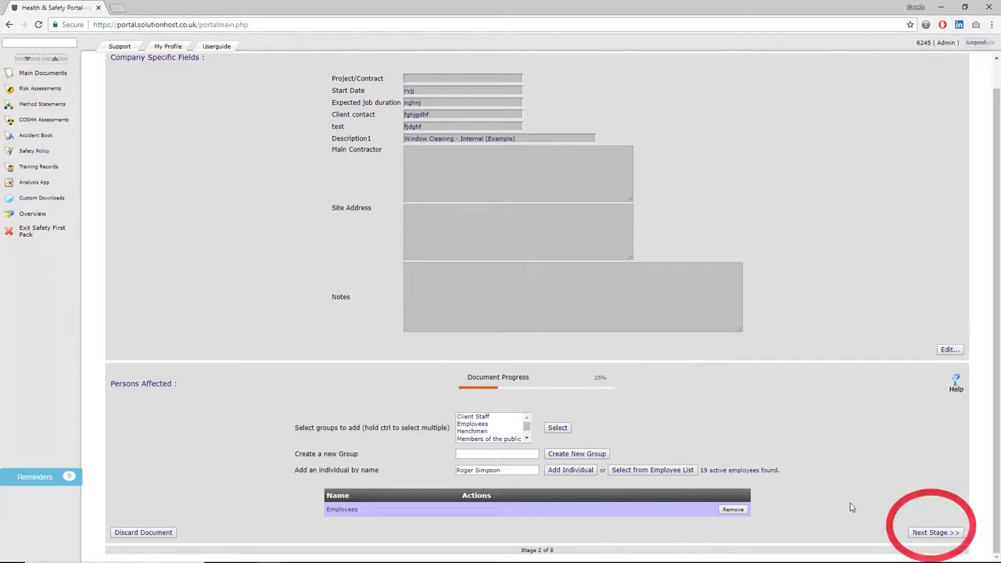
pyautogui.click(944, 533)
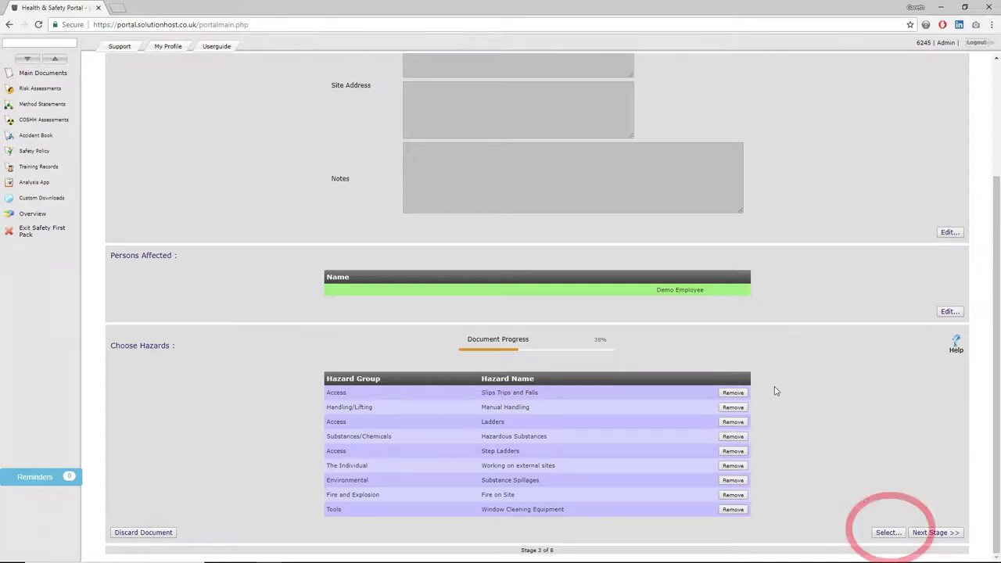
# Look through the full list of selectable hazards for this risk assessment, and close it without selecting any.
pyautogui.click(887, 532)
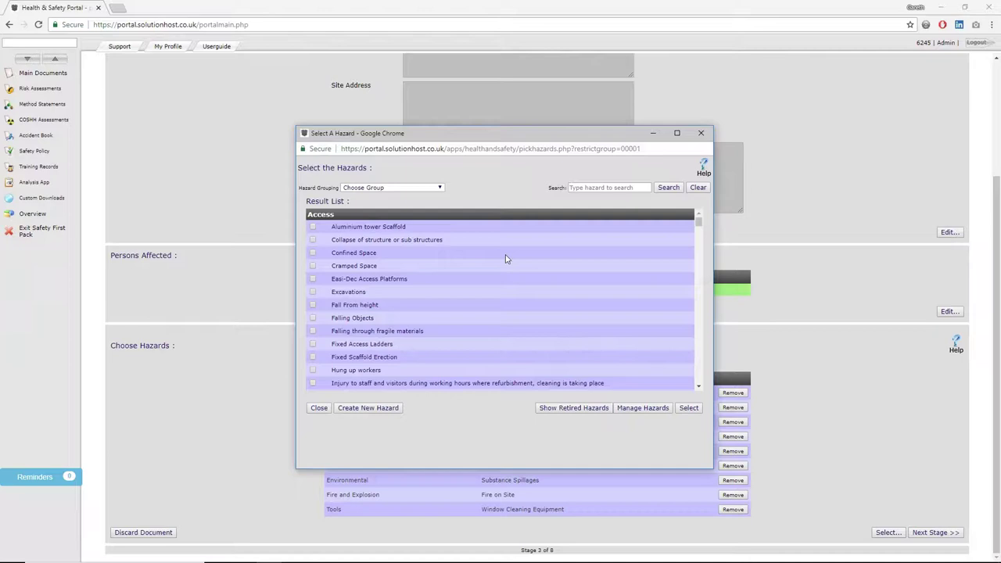
pyautogui.moveTo(698, 222); pyautogui.dragTo(711, 382)
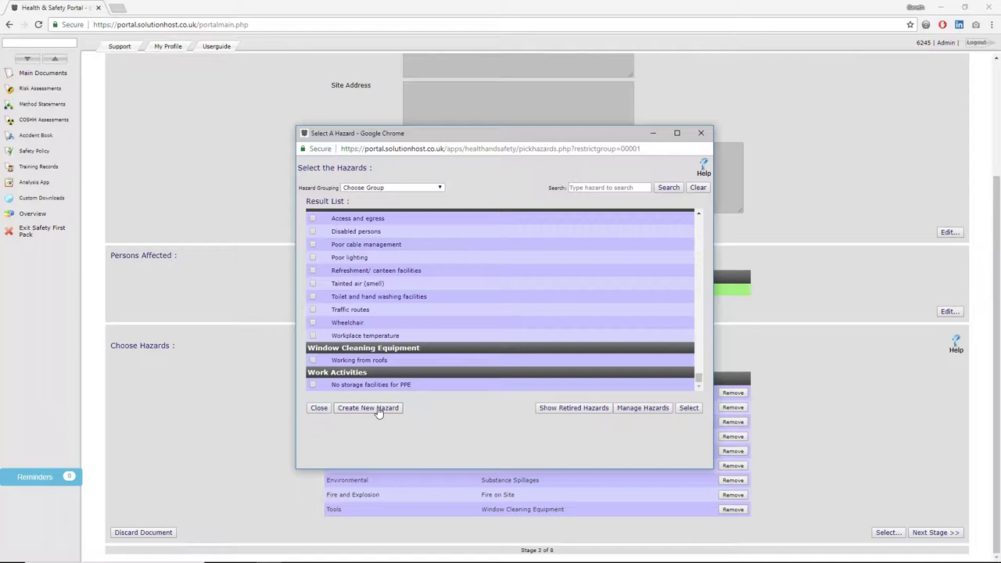
pyautogui.click(700, 133)
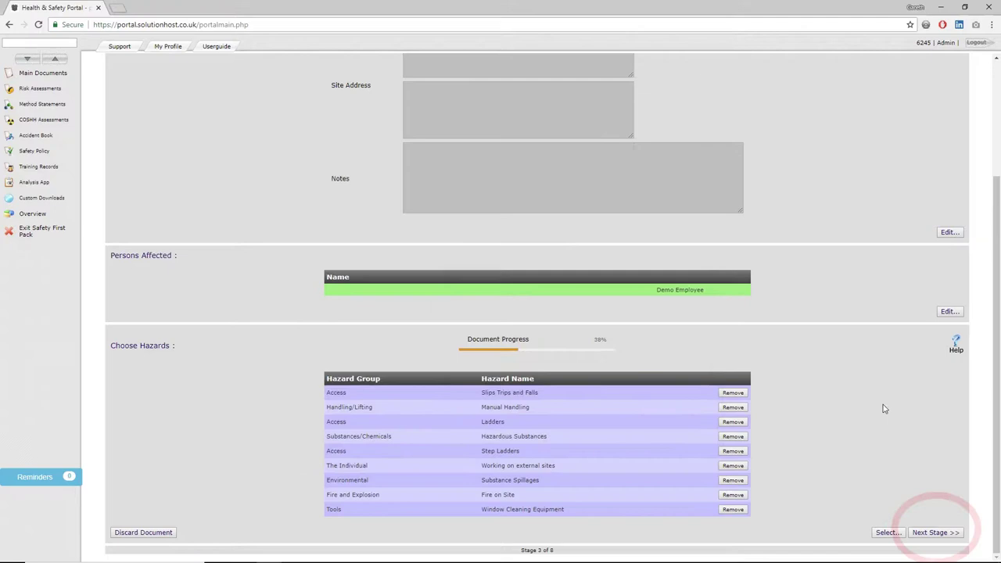
# Keep the template's hazards and advance to the control procedures stage.
pyautogui.click(935, 532)
pyautogui.scroll(-10, 317, 353)
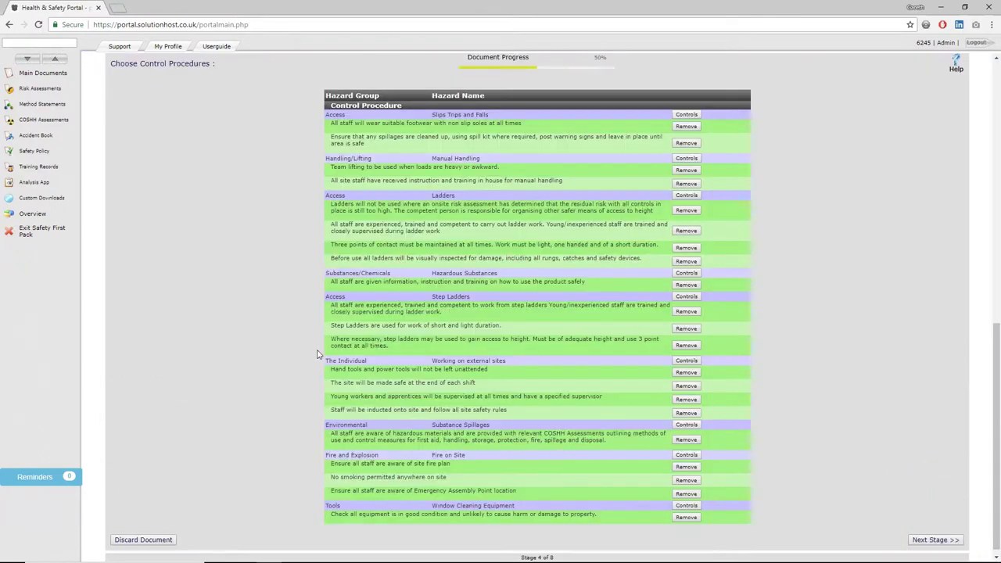
# Look at the selectable controls for Slips Trips and Falls and the form for creating a new control procedure.
pyautogui.click(687, 115)
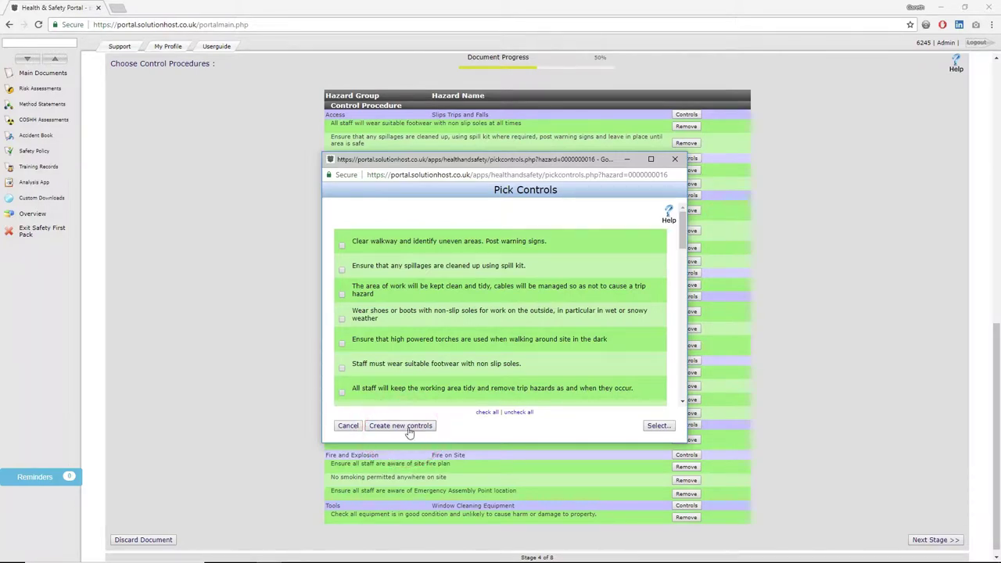
pyautogui.click(405, 426)
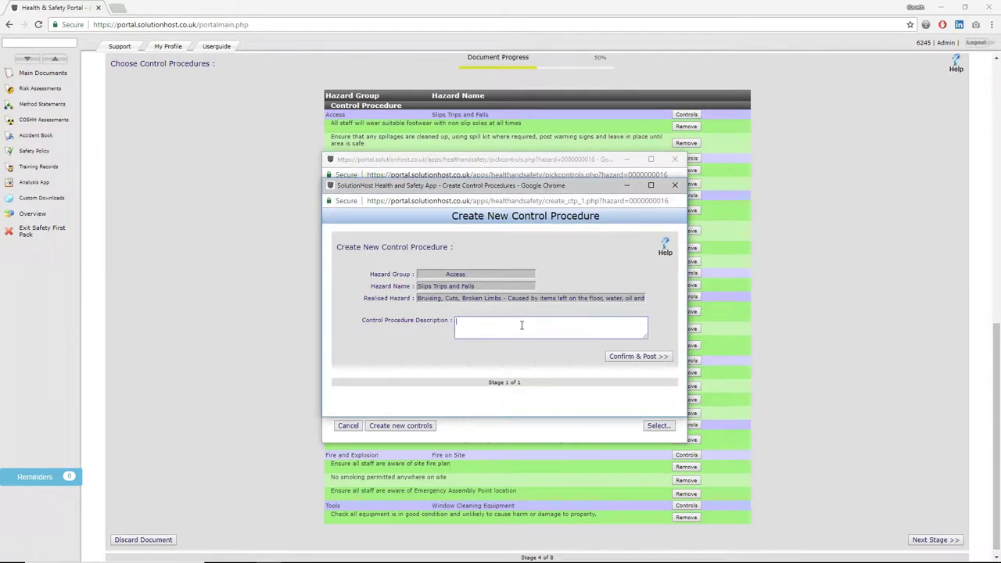
pyautogui.click(675, 185)
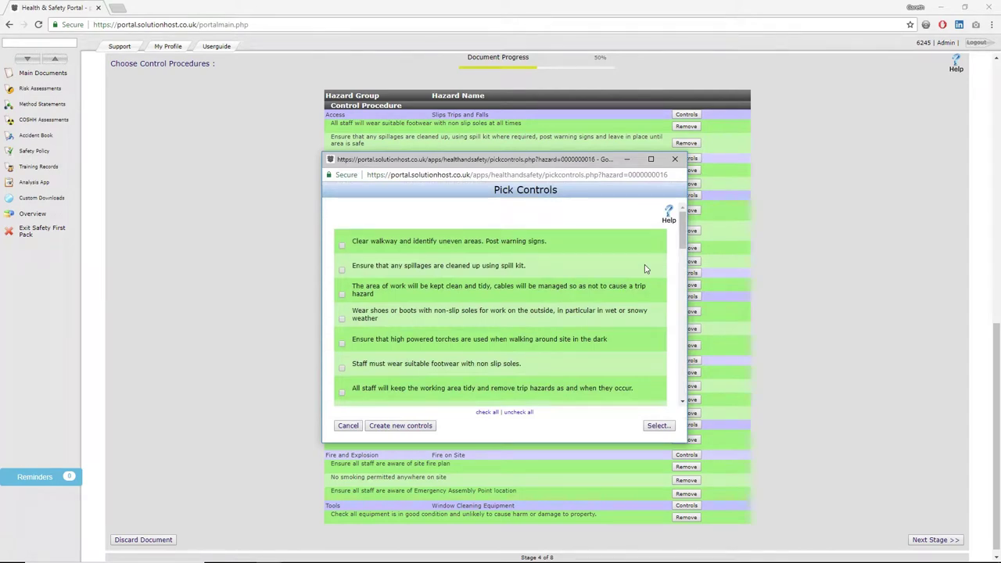
pyautogui.click(675, 159)
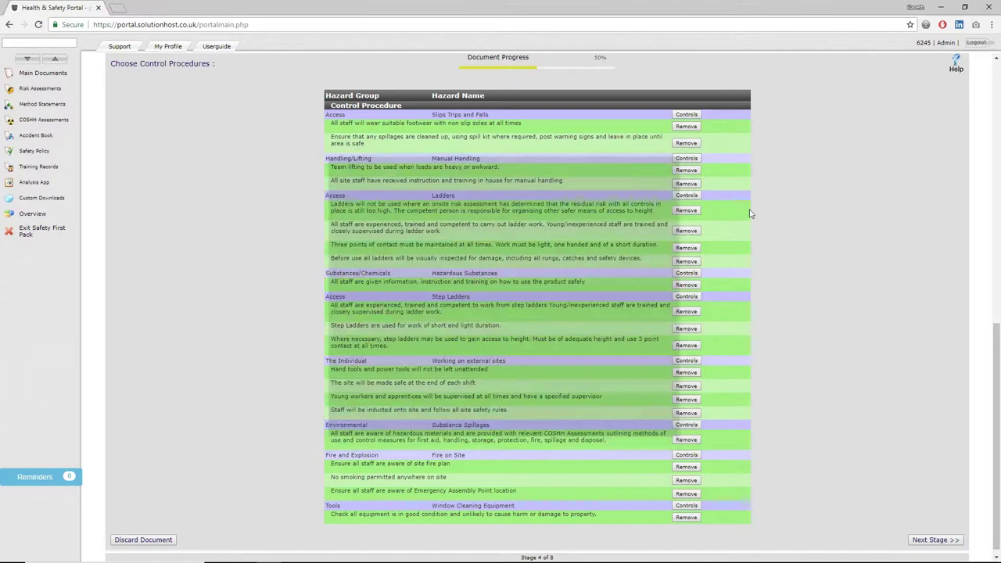
# Accept the existing control procedures and risk rankings, select no PPE, and continue to the review stage.
pyautogui.click(935, 539)
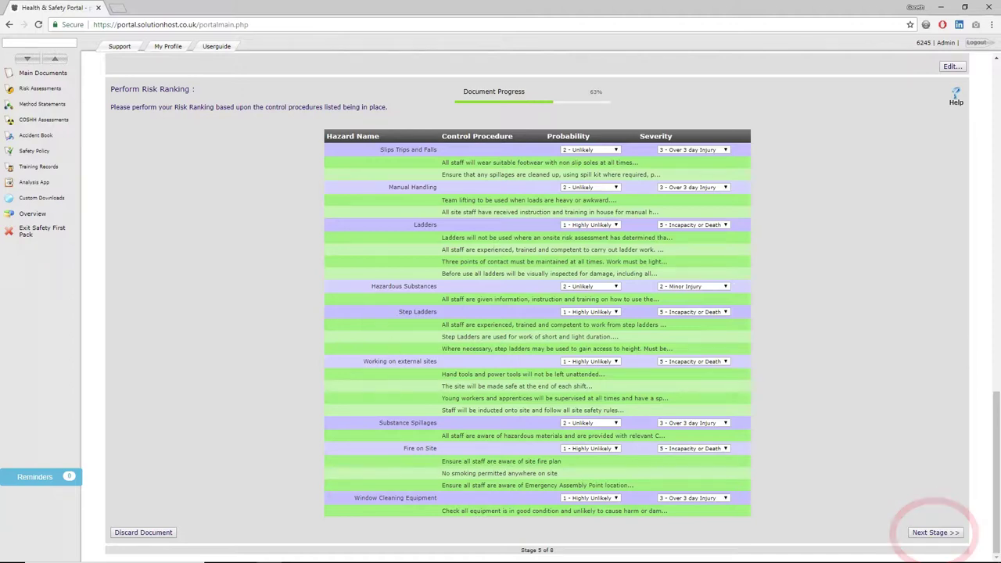
pyautogui.click(942, 534)
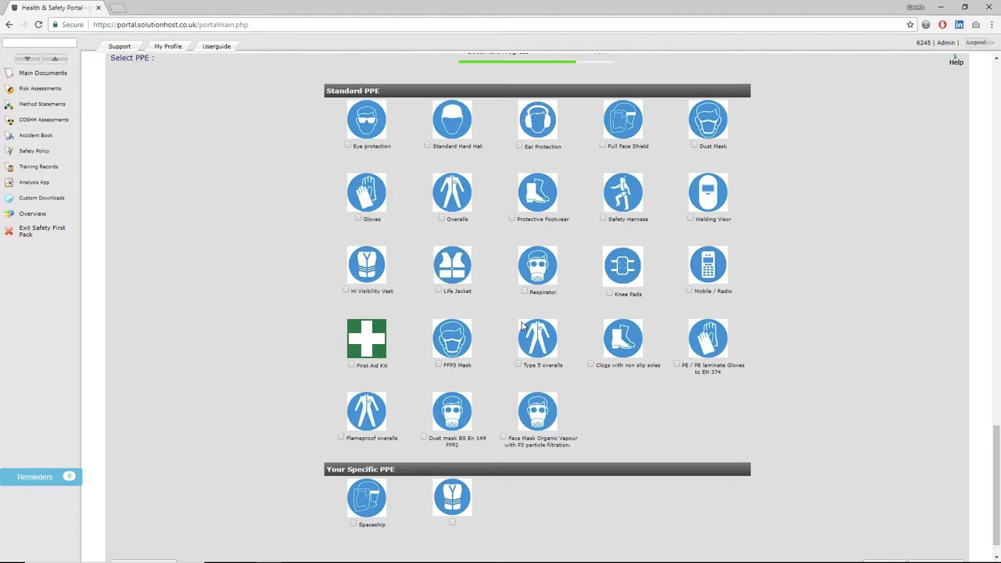
pyautogui.scroll(-1, 594, 313)
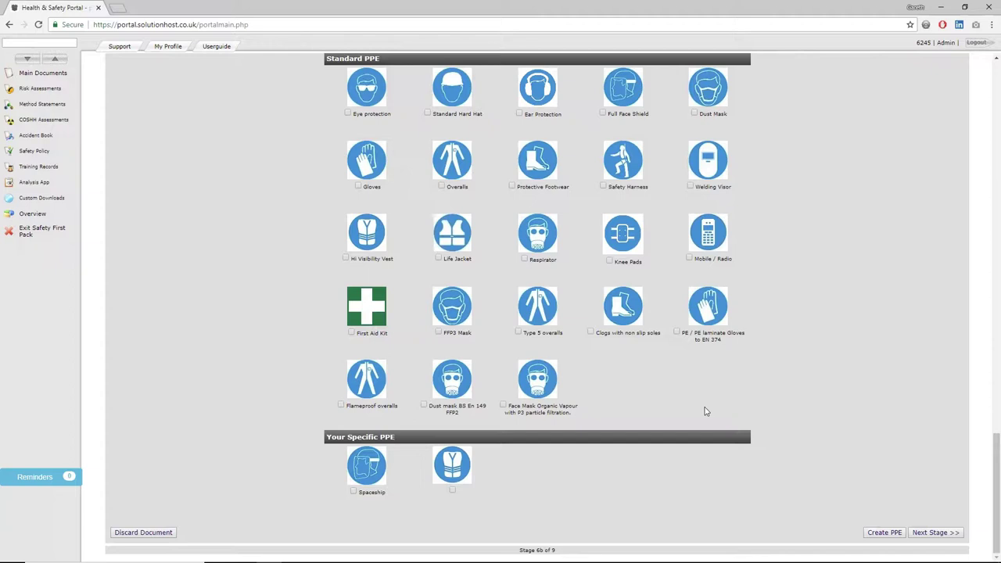
pyautogui.click(931, 534)
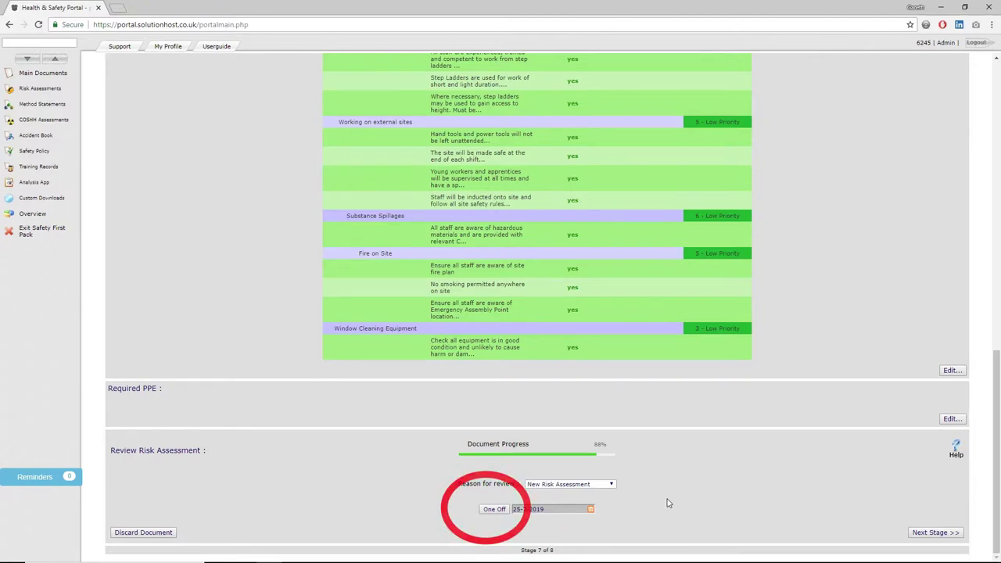
# Set the review deadline to One Off with New Risk Assessment as the reason, and confirm and post the risk assessment.
pyautogui.click(487, 511)
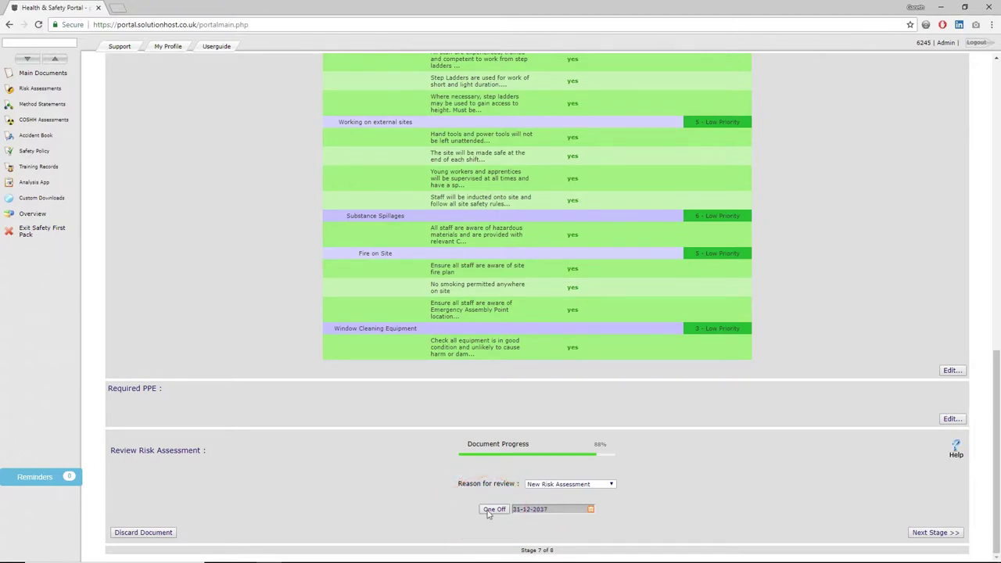
pyautogui.click(488, 511)
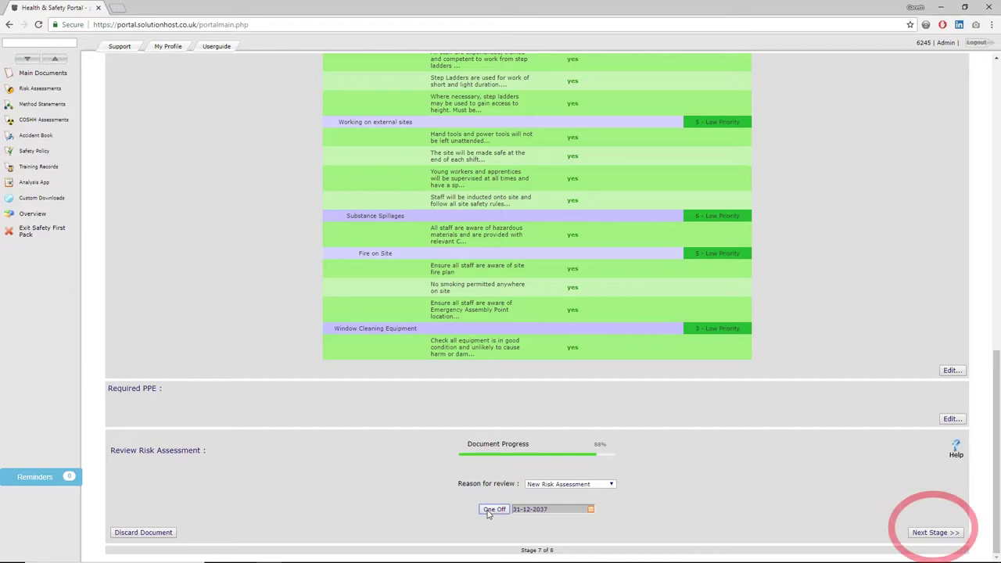
pyautogui.click(953, 537)
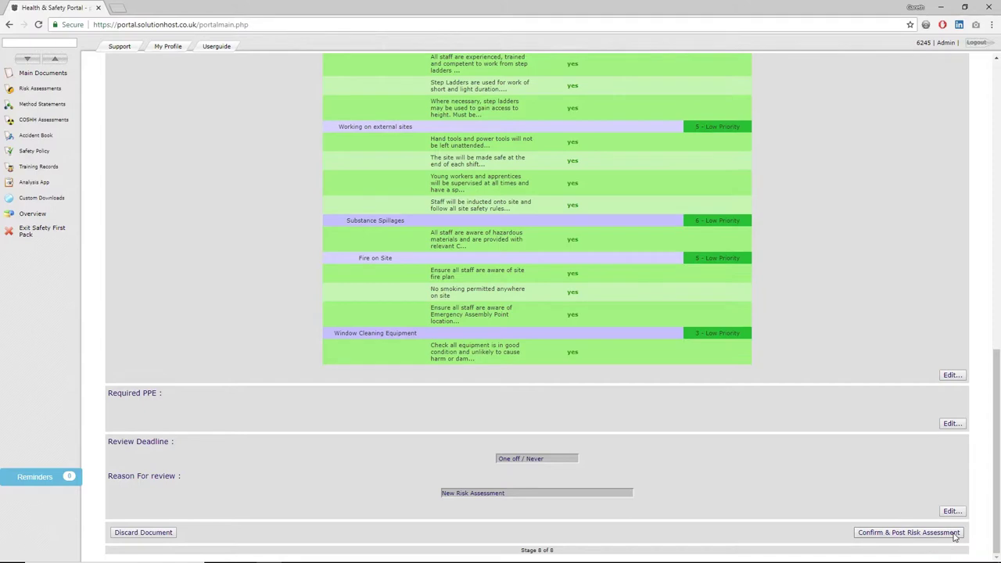
pyautogui.click(953, 533)
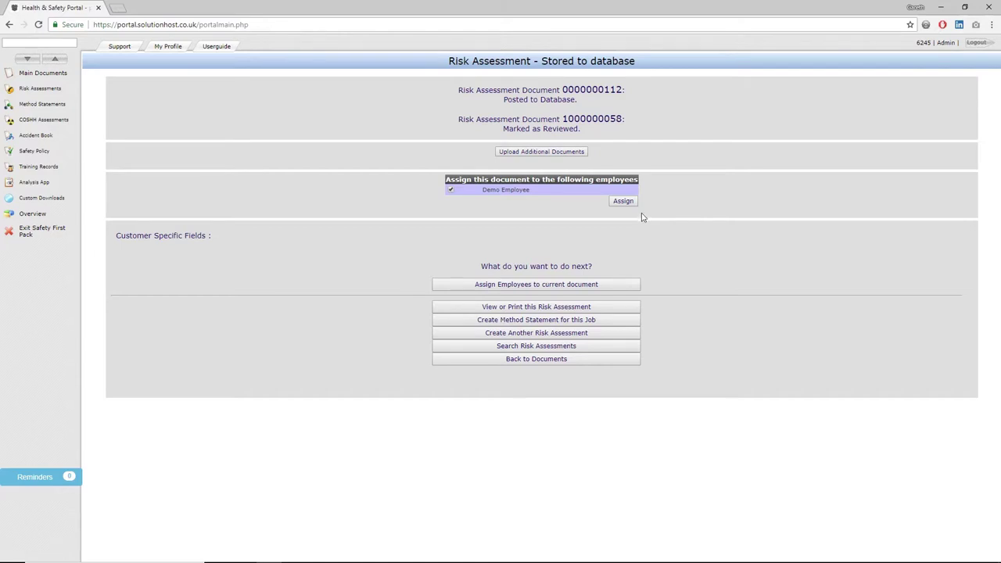
# Look at the employee assignment form for the posted risk assessment, and open the document's view or print version in a maximized window.
pyautogui.click(569, 288)
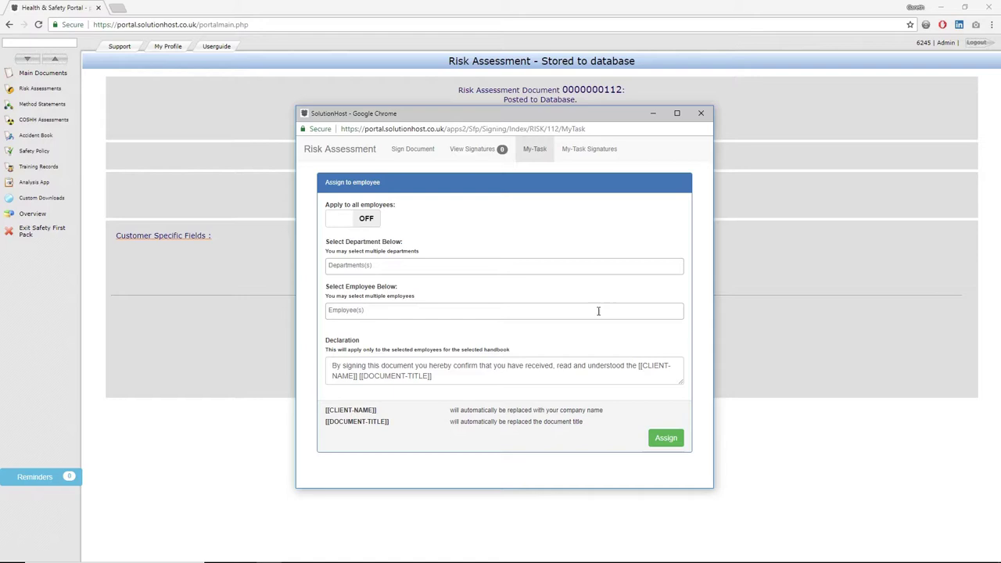
pyautogui.click(702, 115)
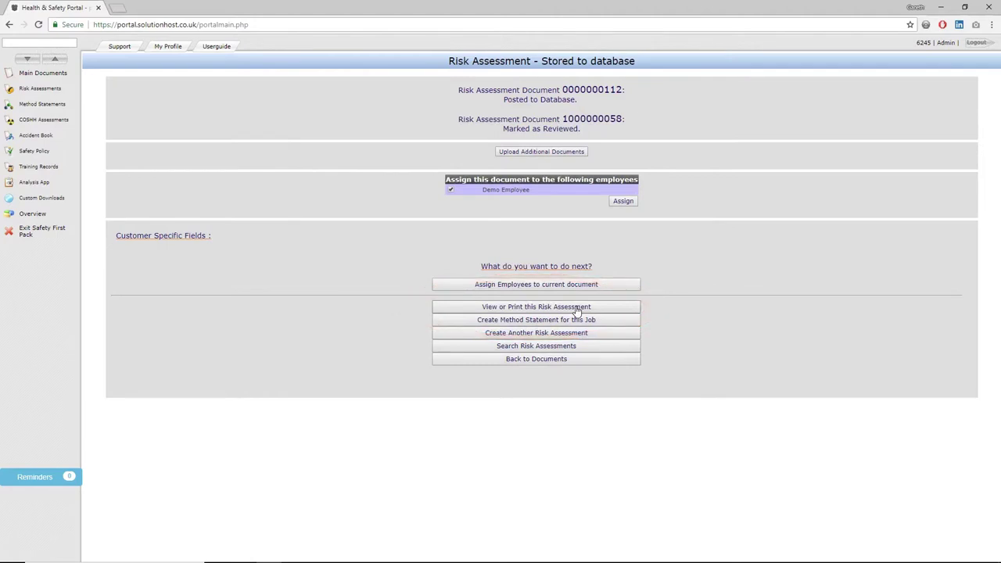
pyautogui.click(576, 307)
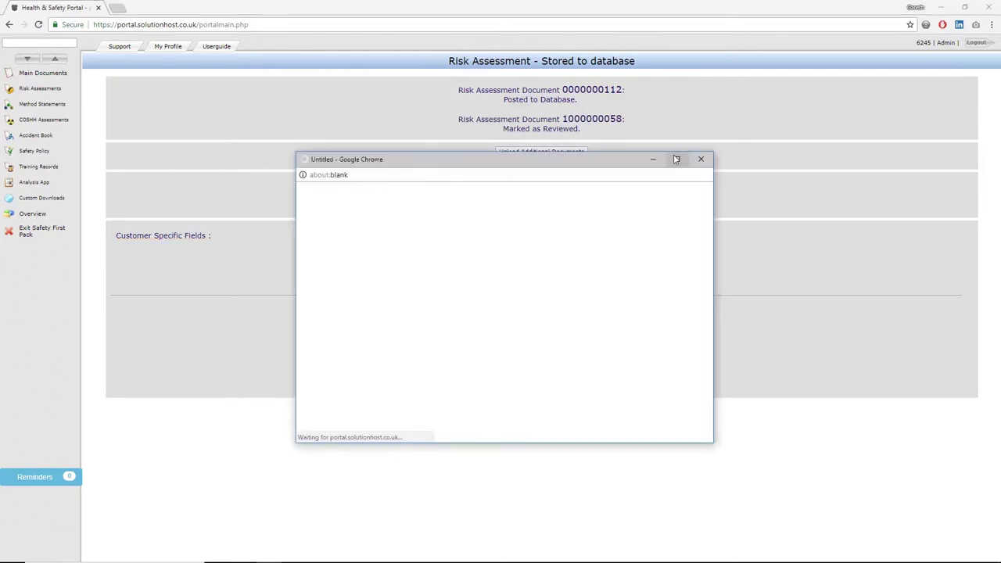
pyautogui.click(677, 159)
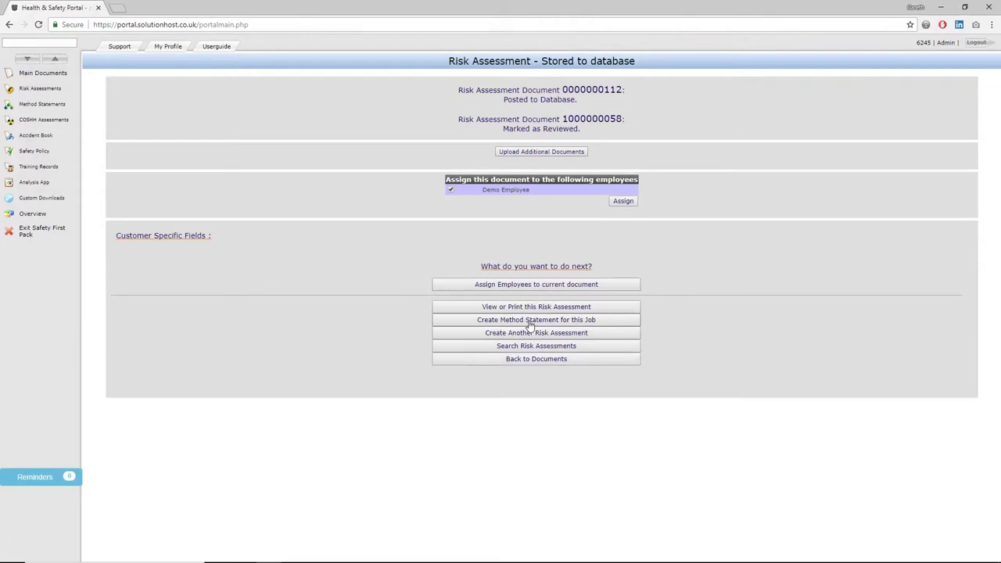
# Create a method statement for this job, keeping the carried-over details and preselected standard safety notices, and continue to task selection.
pyautogui.click(530, 321)
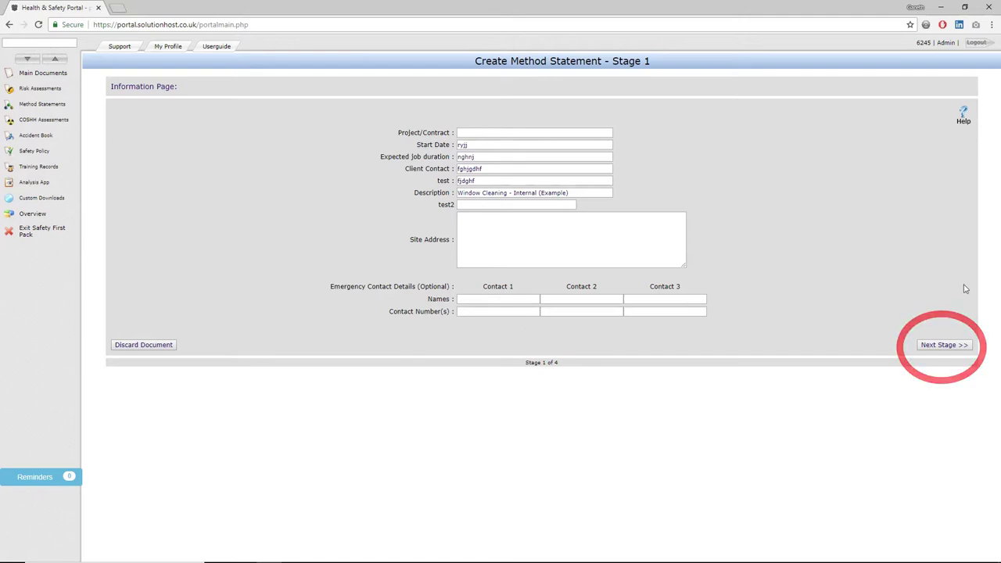
pyautogui.click(943, 344)
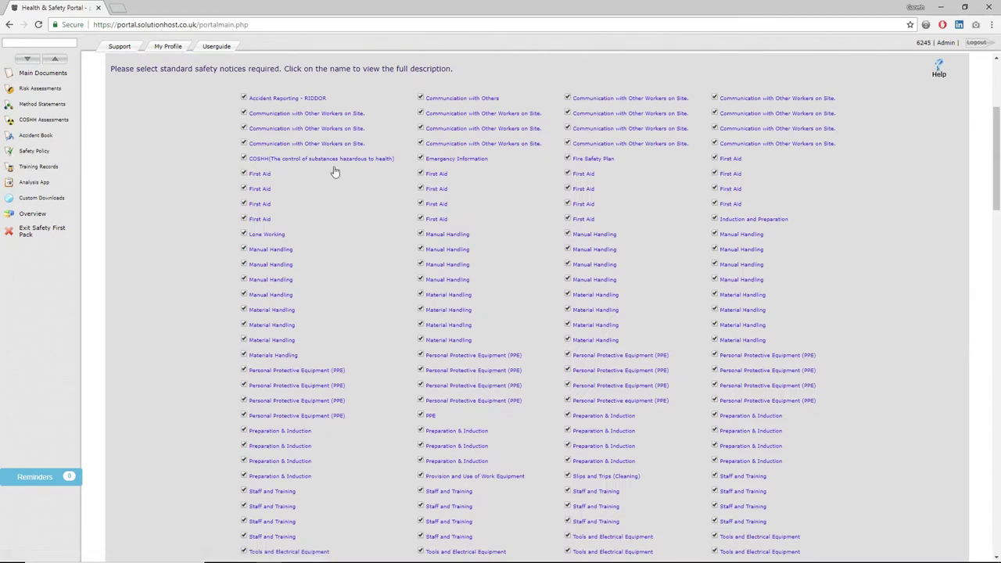
pyautogui.scroll(-4, 334, 171)
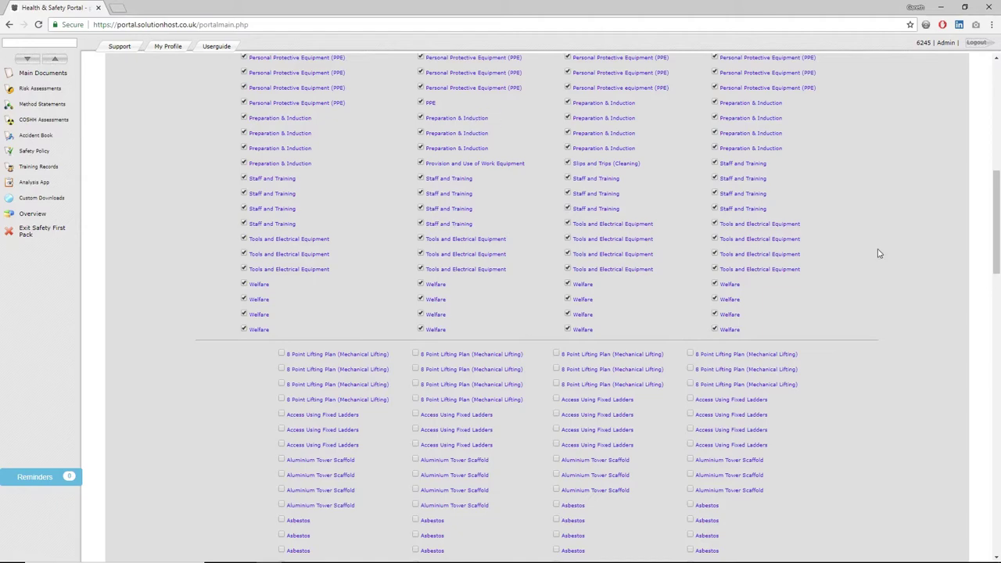
pyautogui.scroll(-9, 935, 278)
pyautogui.scroll(-10, 935, 278)
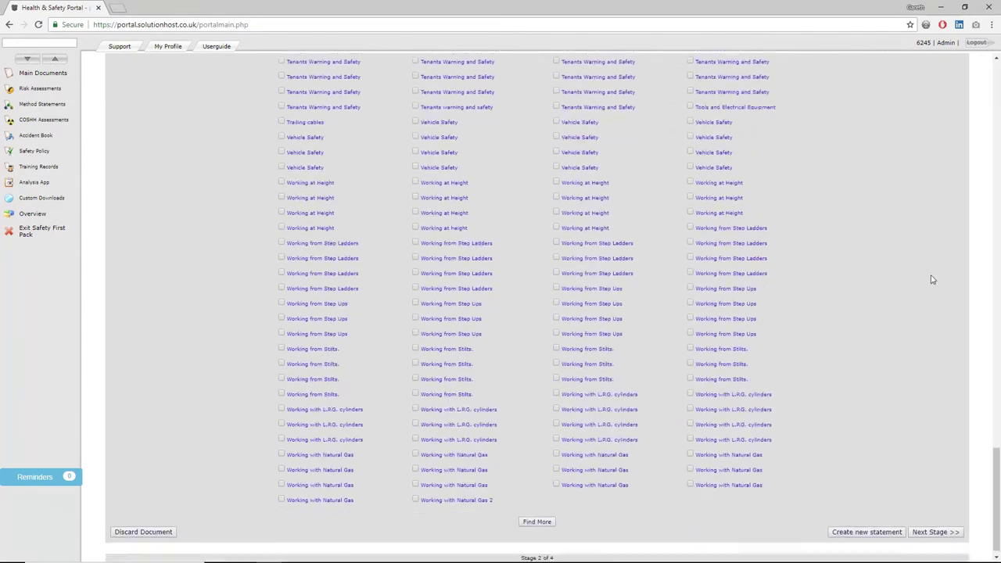
pyautogui.click(936, 527)
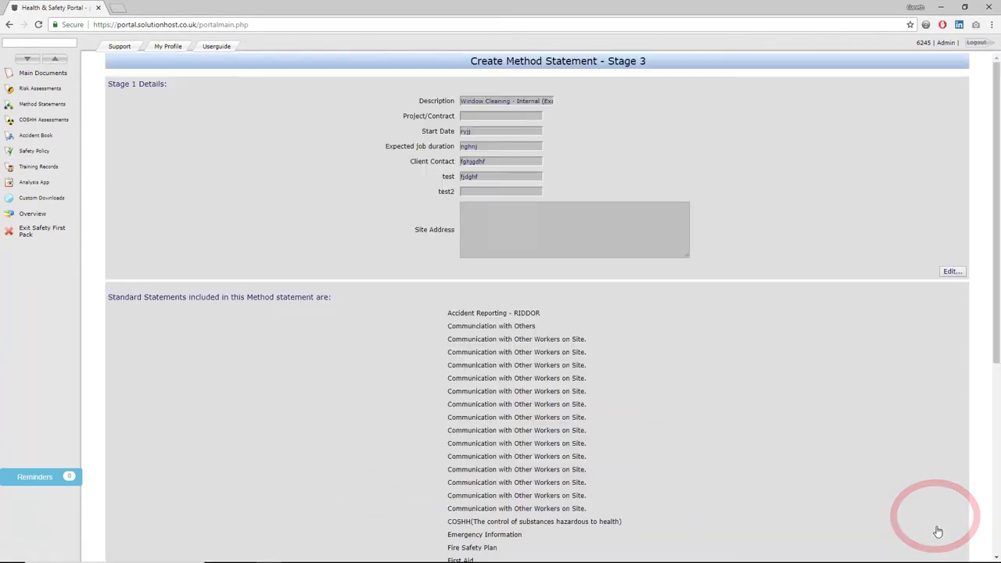
# Filter the tasks by "w", add Solid Wood Installation - Porta Nailer to the document, and finish the method statement.
pyautogui.scroll(-15, 545, 315)
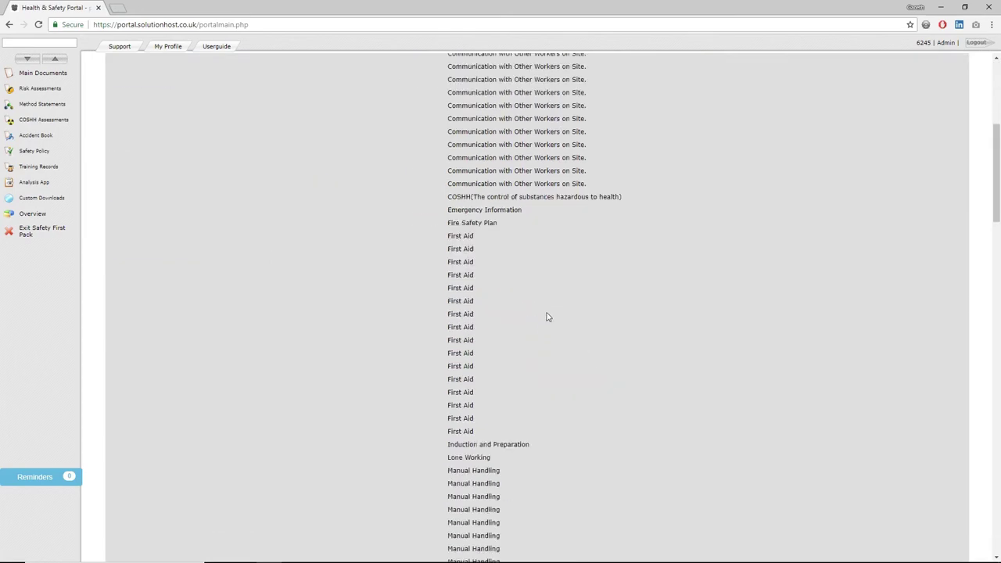
pyautogui.scroll(-15, 547, 314)
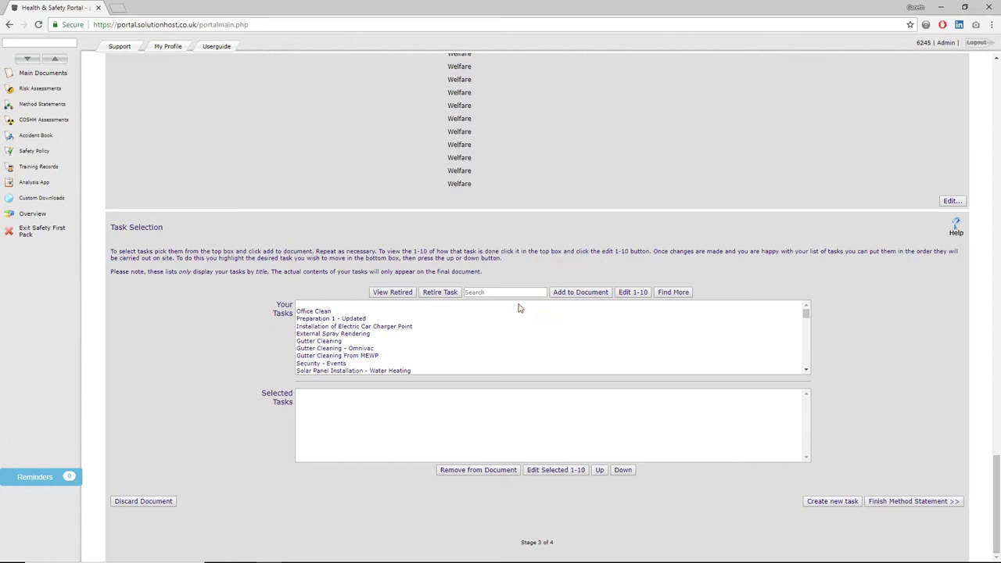
pyautogui.click(495, 294)
pyautogui.write('w')
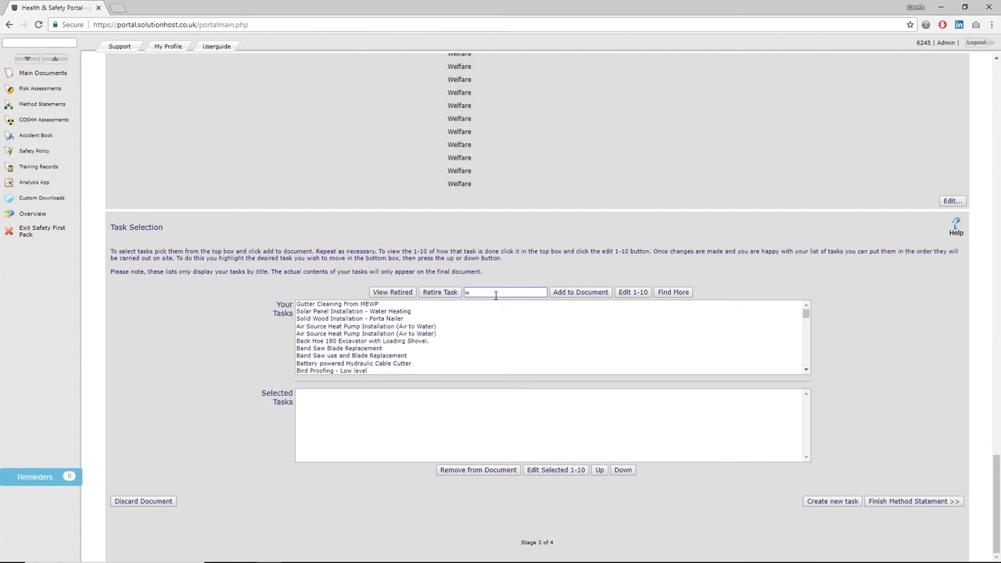
pyautogui.click(401, 320)
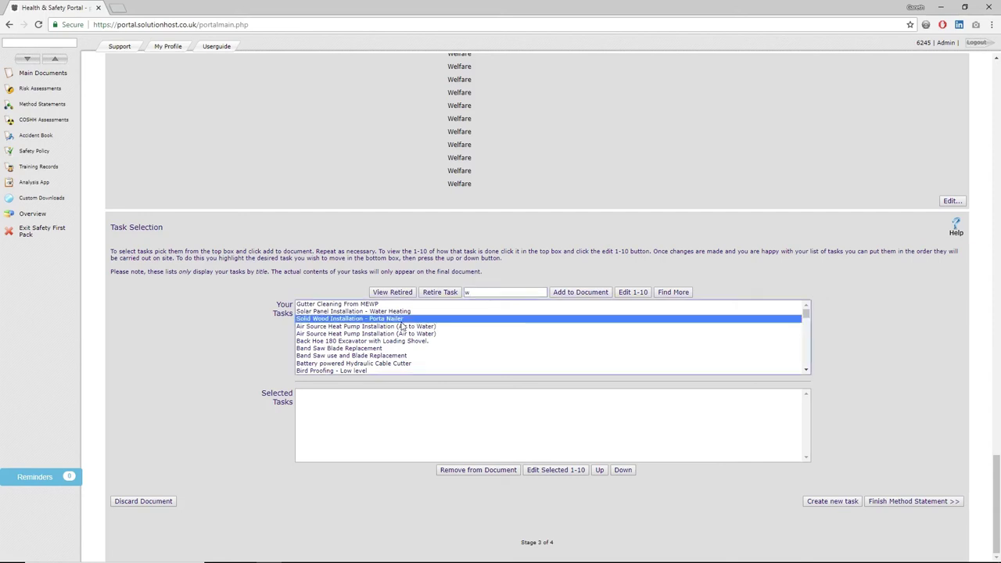
pyautogui.click(631, 296)
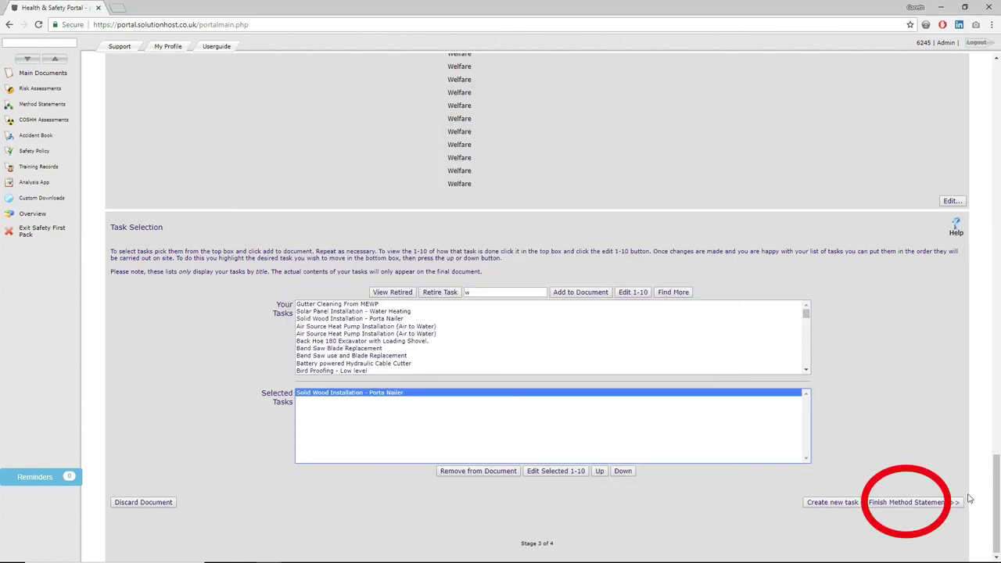
pyautogui.click(951, 503)
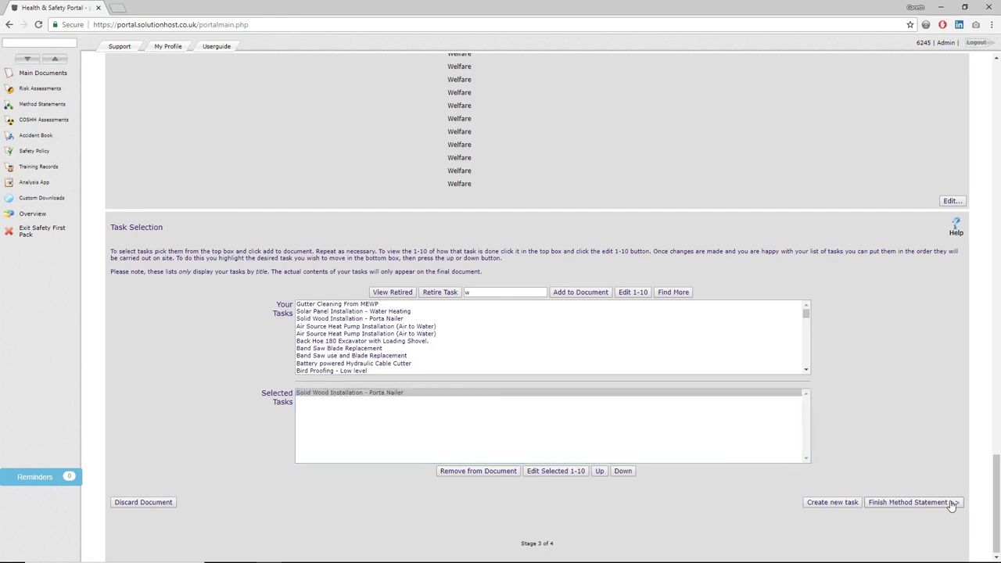